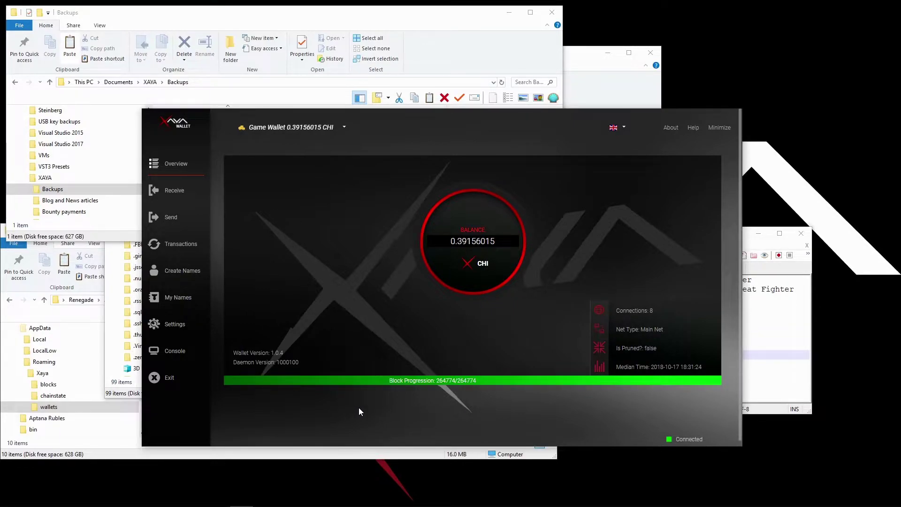
Open the Settings page and keep Game Wallet selected as the active wallet.
left_click(173, 326)
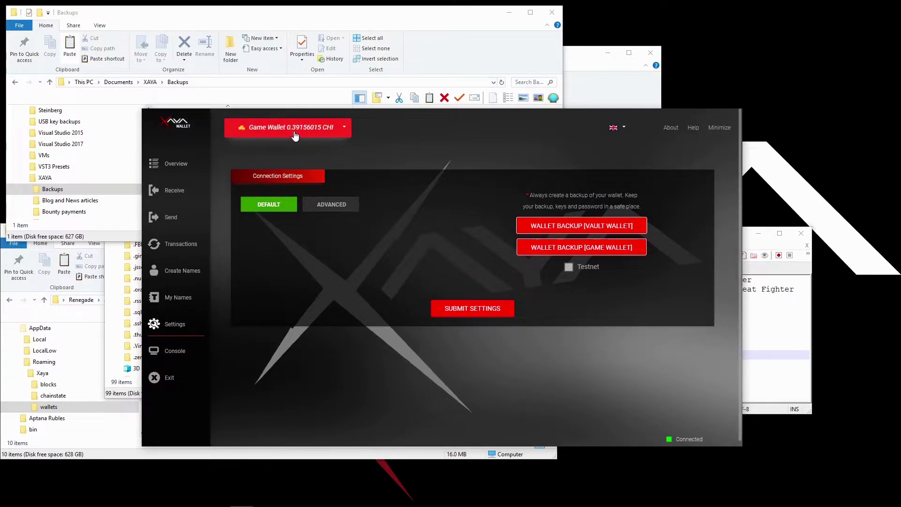
left_click(295, 135)
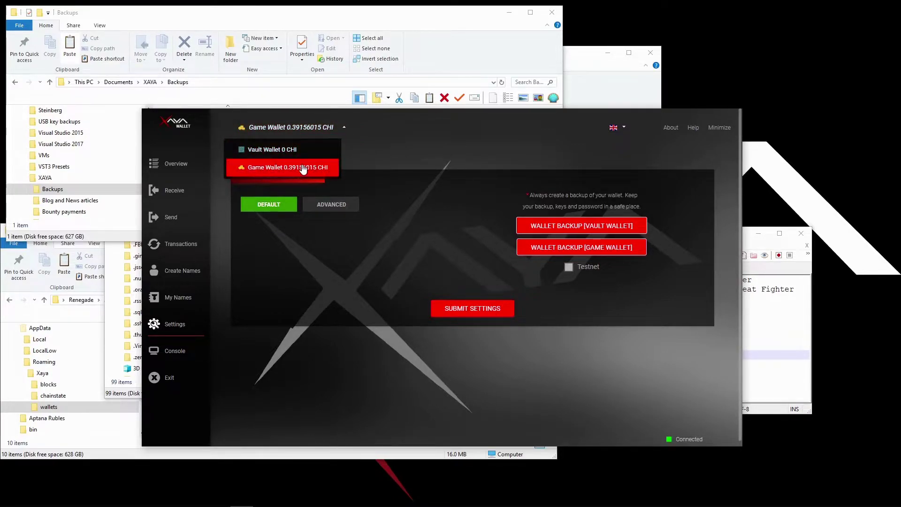
left_click(301, 168)
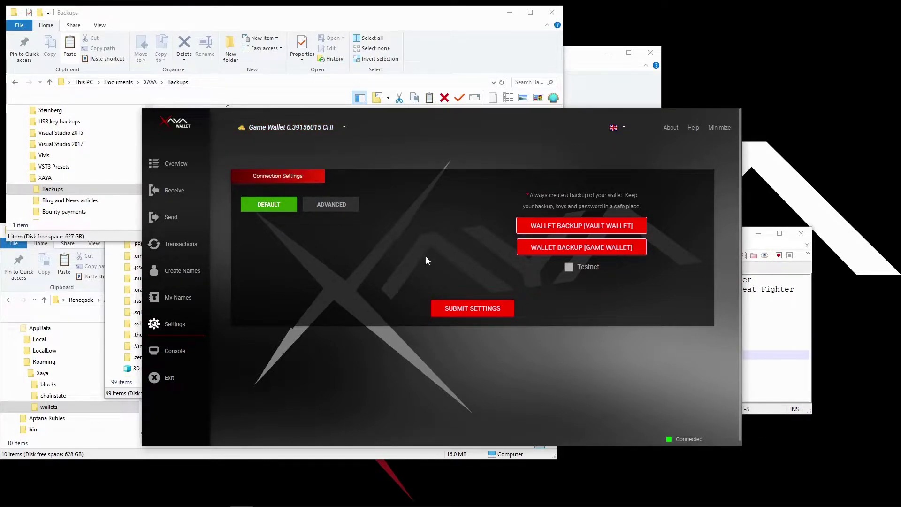
Back up the game wallet as game.dat in Documents\XAYA\Backups and acknowledge completion.
left_click(557, 248)
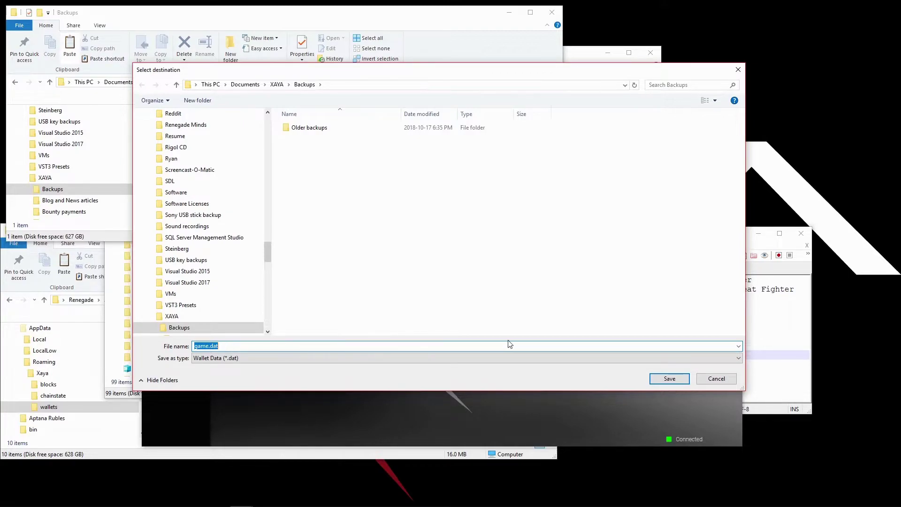
left_click(663, 378)
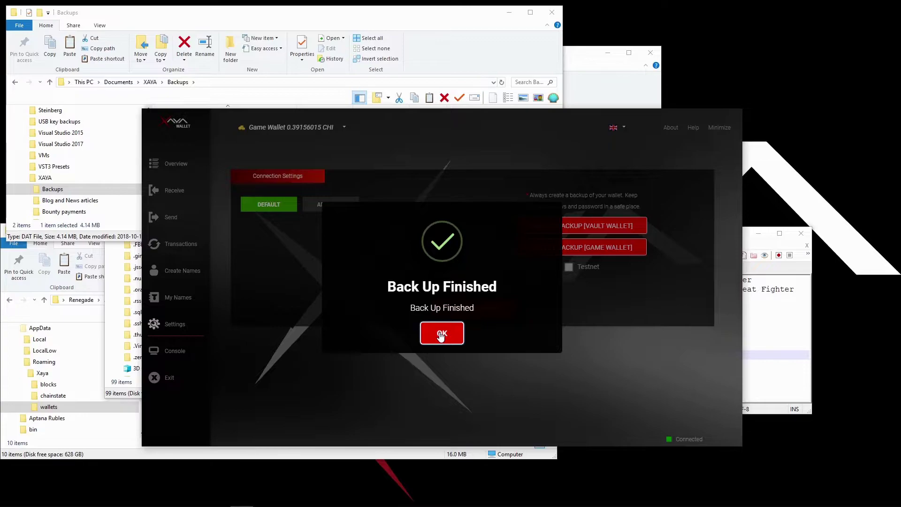
left_click(441, 334)
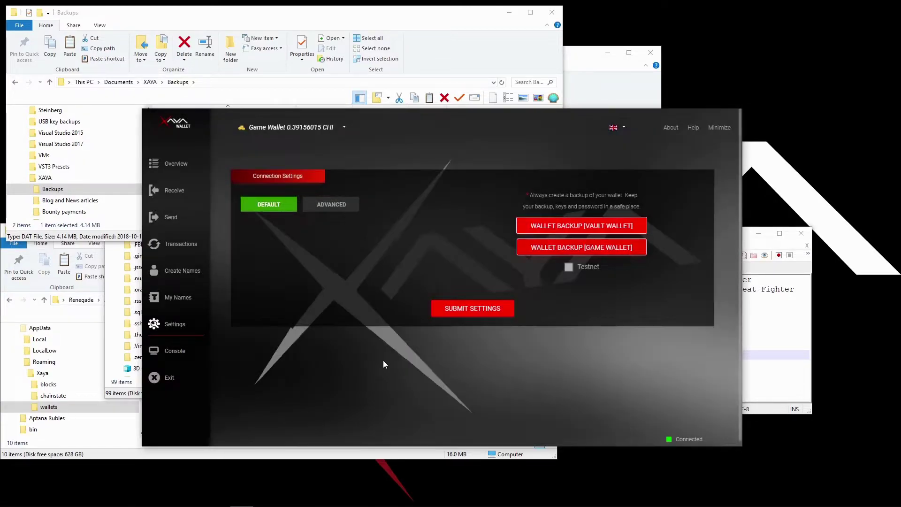
Save a second game wallet backup named game.dat.backup.2018-10-17.dat.
left_click(544, 248)
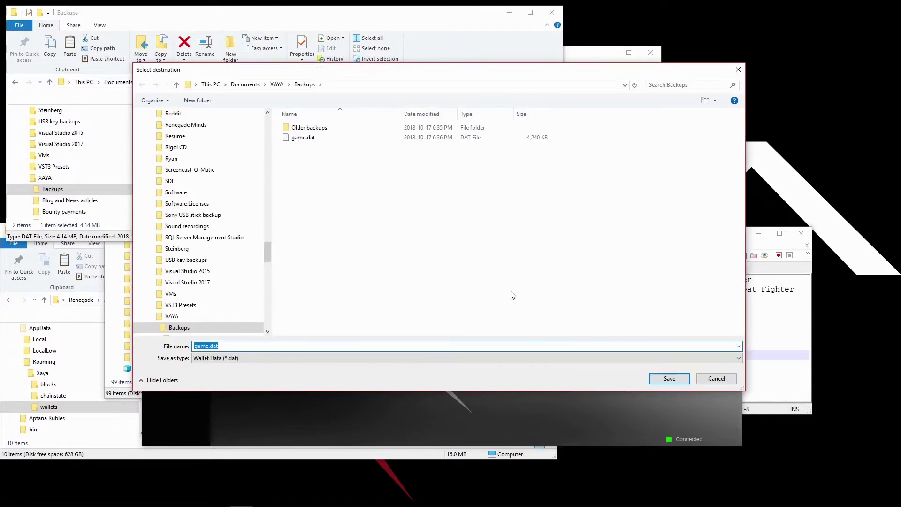
left_click(258, 346)
type(".backup.2018-10-17")
left_click(664, 380)
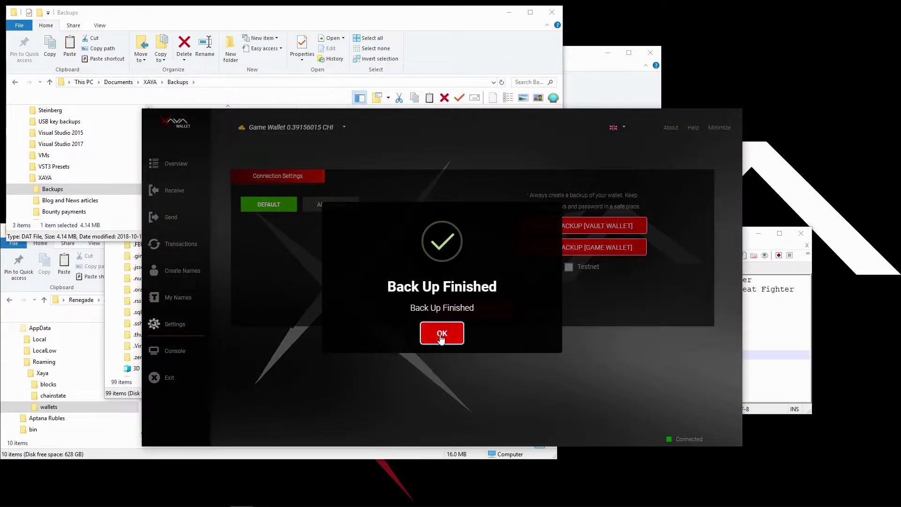
left_click(422, 331)
Check that game.dat and its dated backup both sit in the Backups folder.
left_click(395, 14)
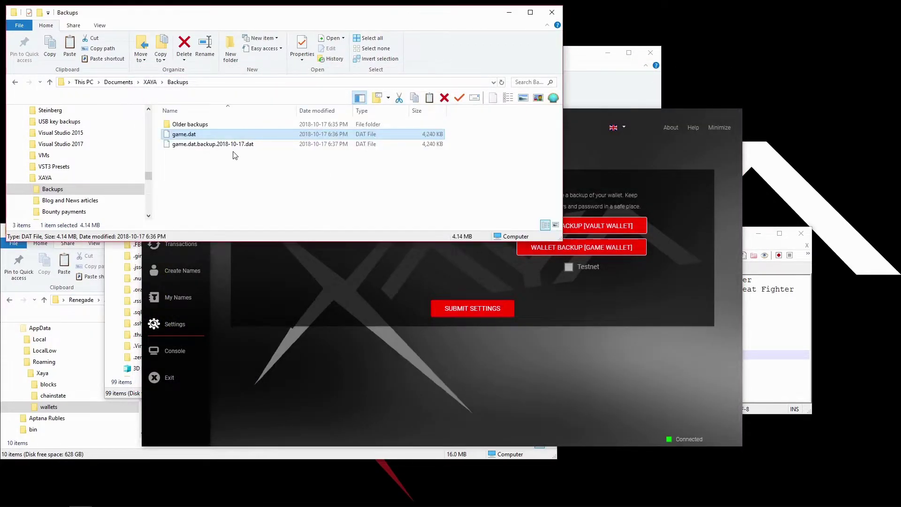
left_click_drag(229, 149, 195, 167)
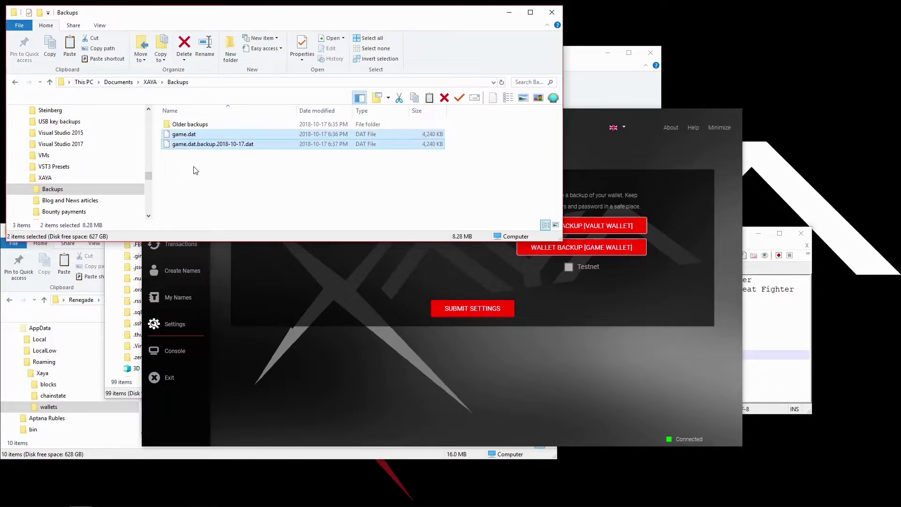
left_click(197, 170)
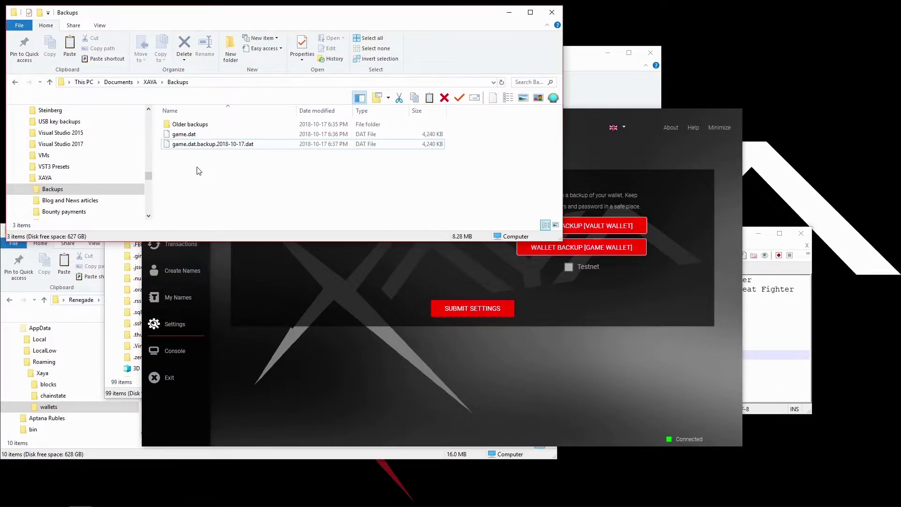
left_click(301, 277)
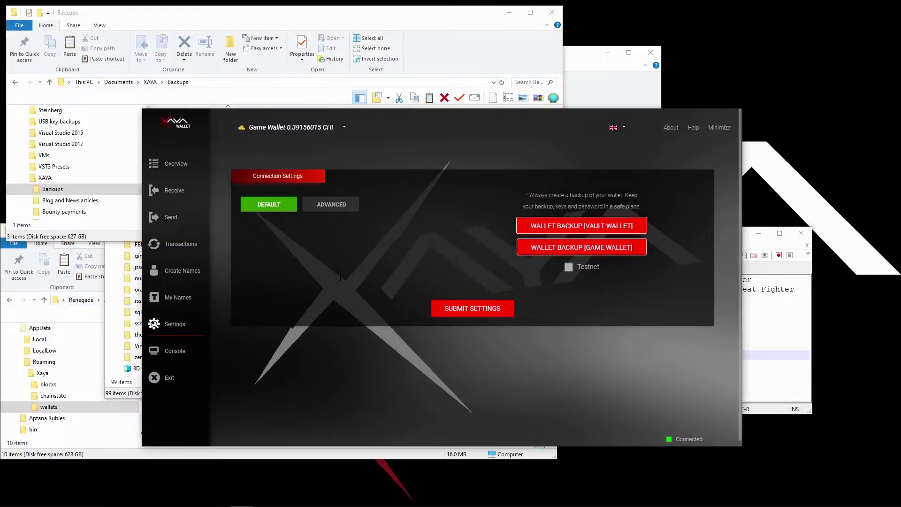
Back up the vault wallet as vault.dat.backup.2018-10-17.dat.
left_click(536, 227)
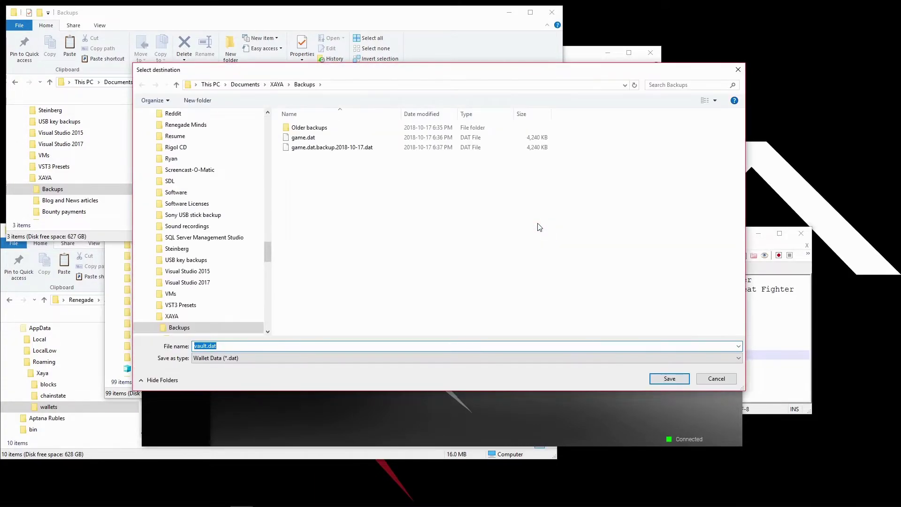
left_click(248, 346)
type(".backup.2018-10-17")
left_click(666, 378)
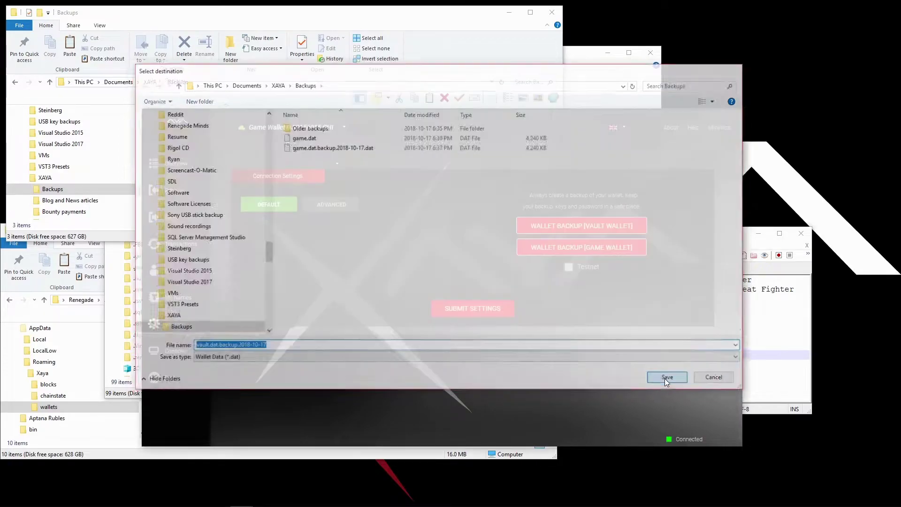
left_click(433, 332)
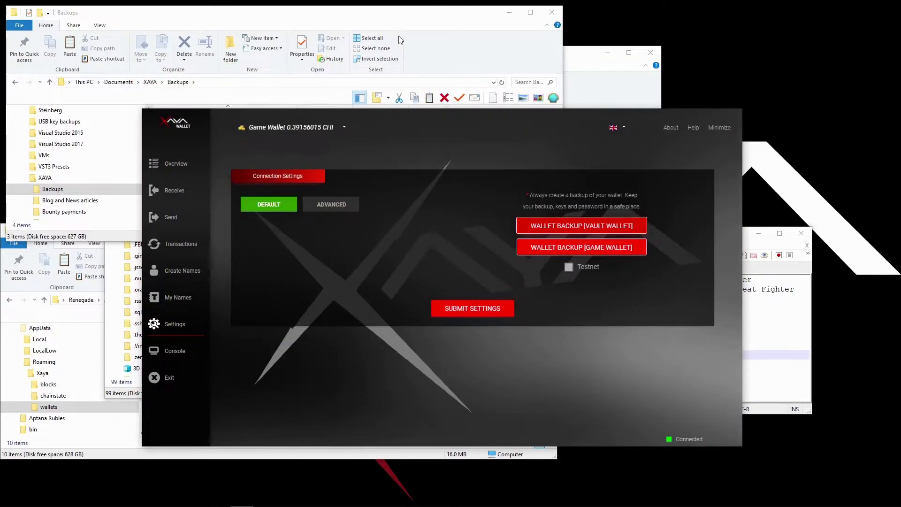
Review the four files in the Backups folder, selecting the dated game wallet backup.
left_click(395, 21)
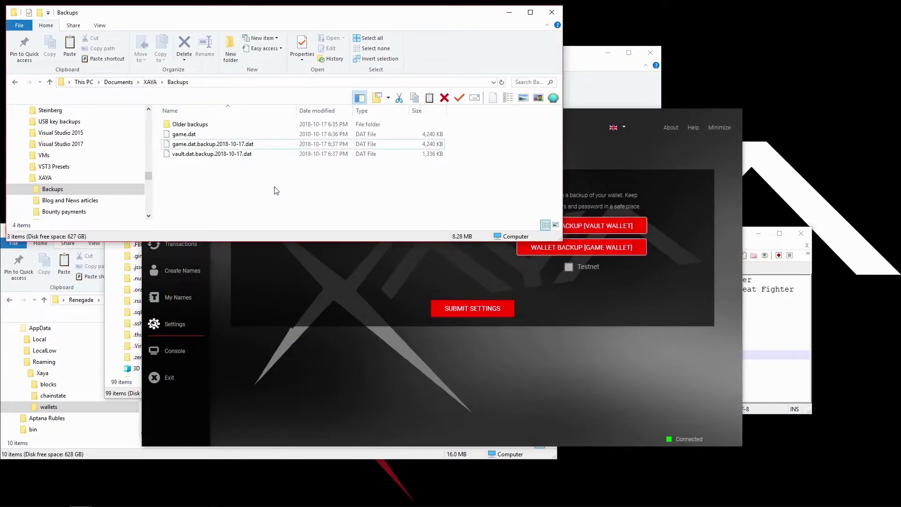
left_click_drag(249, 183, 197, 133)
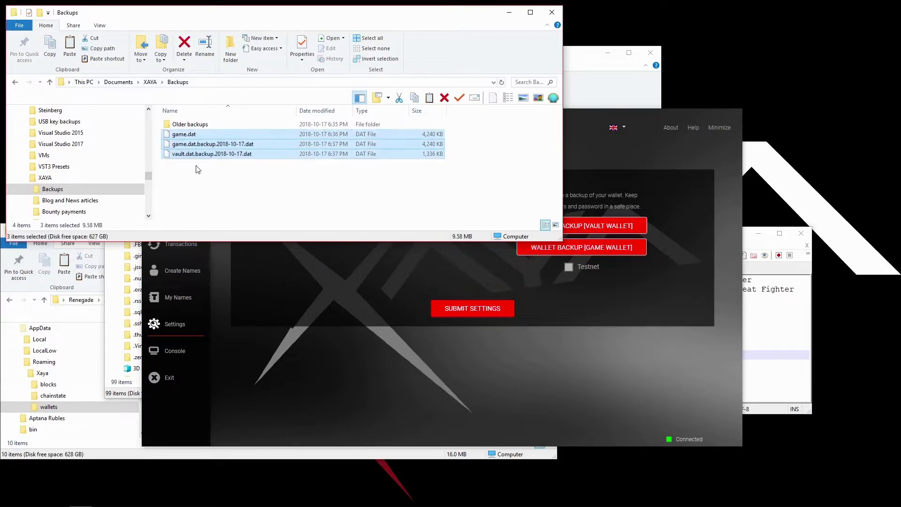
left_click(201, 173)
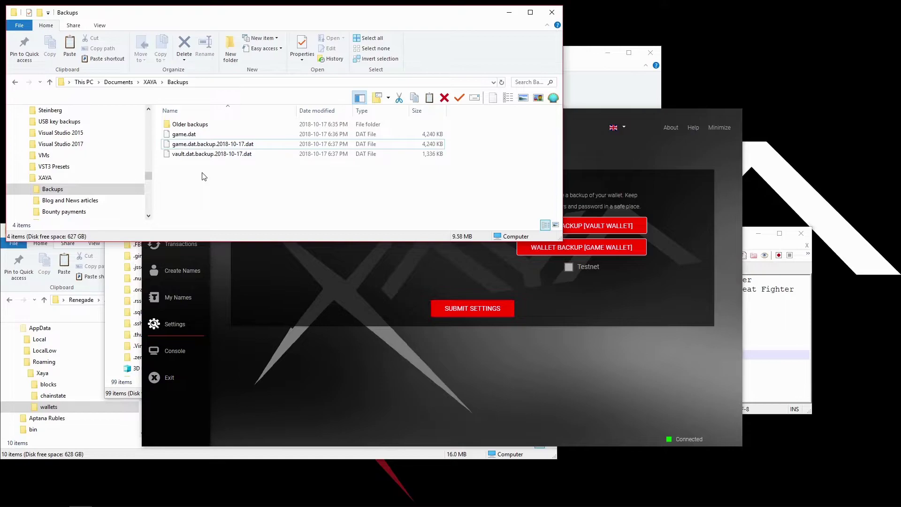
left_click(204, 146)
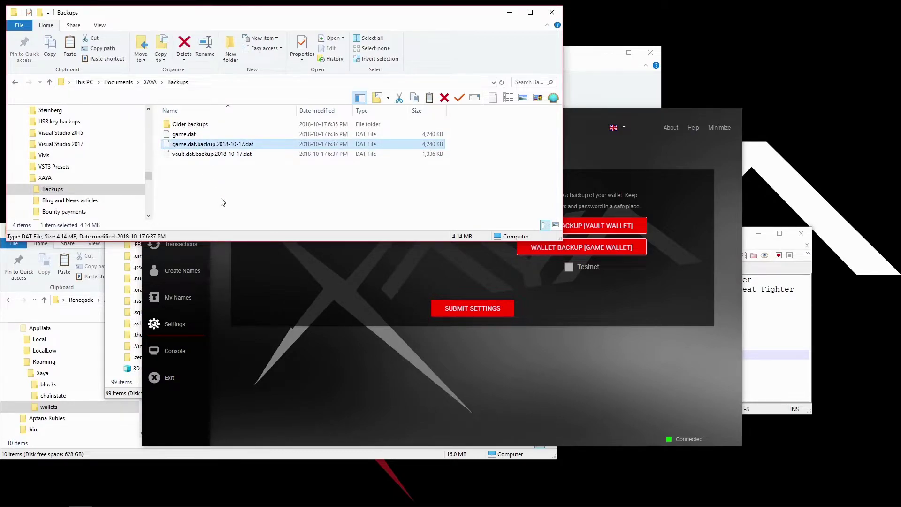
left_click(311, 316)
Exit the wallet and copy the %AppData%\Xaya\wallets\game.dat path from Notepad++ line 9.
left_click(154, 164)
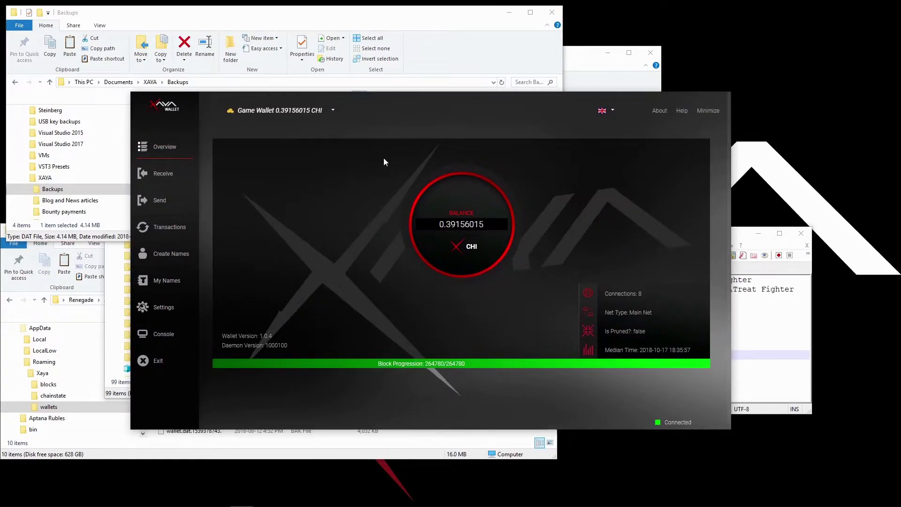
left_click(161, 359)
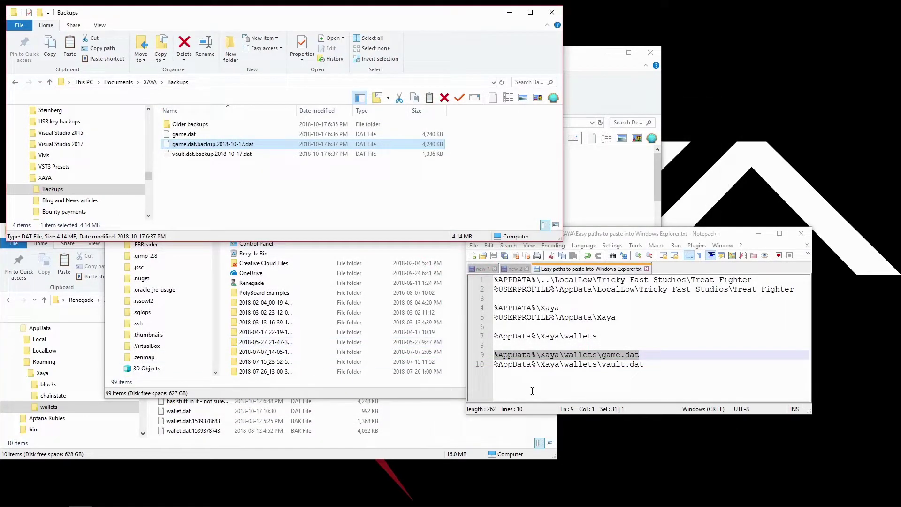
left_click(640, 354)
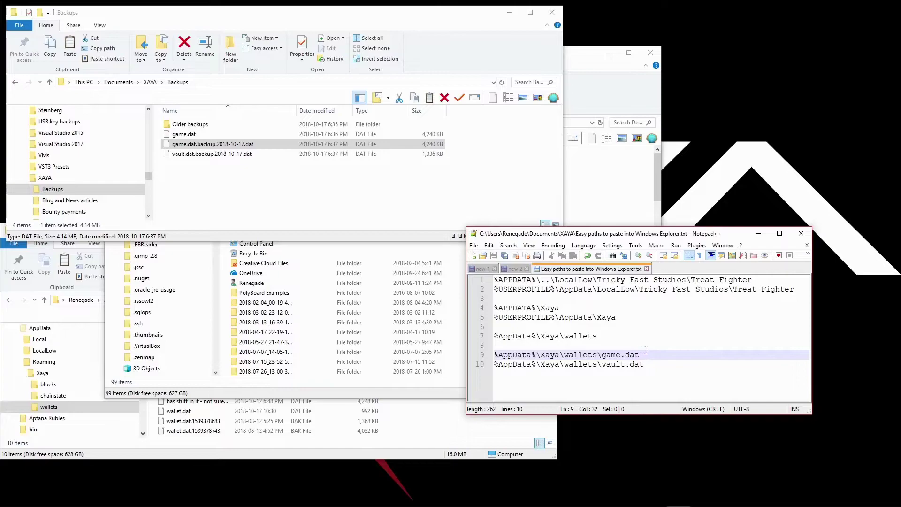
left_click_drag(646, 354, 494, 357)
key("ctrl+c")
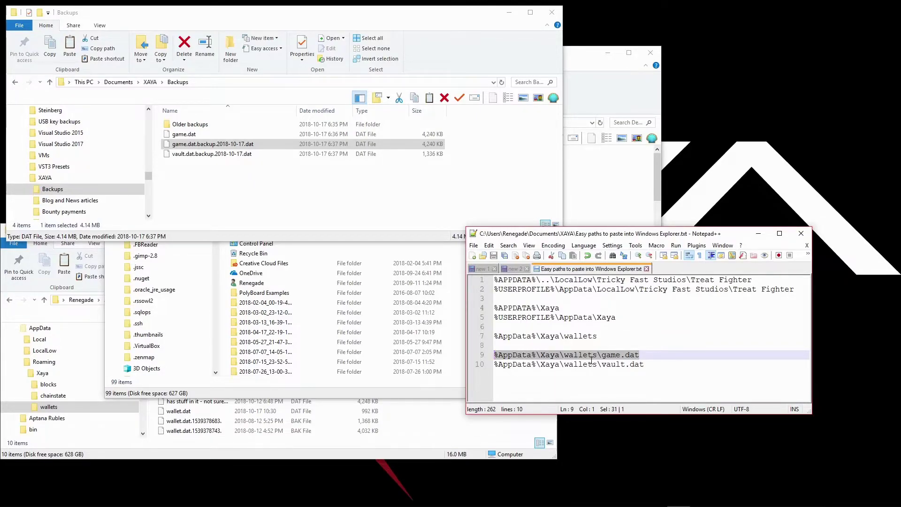
right_click(625, 359)
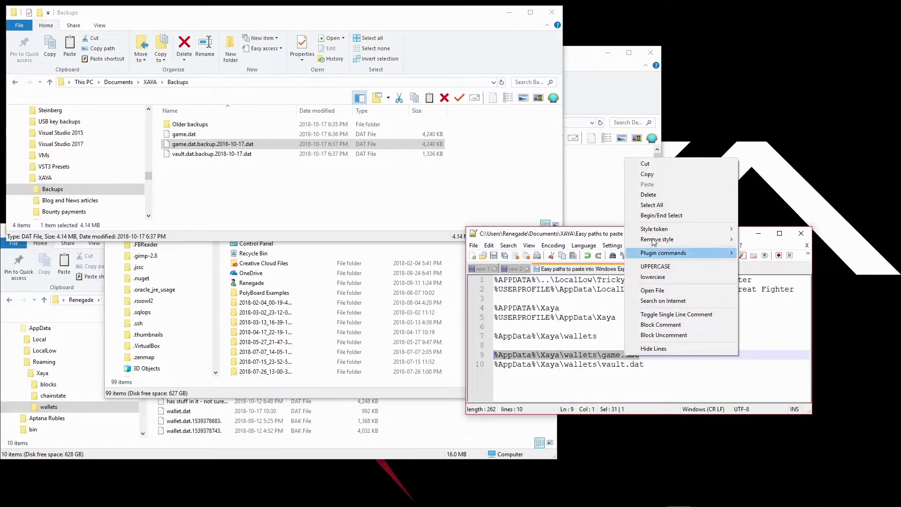
left_click(647, 174)
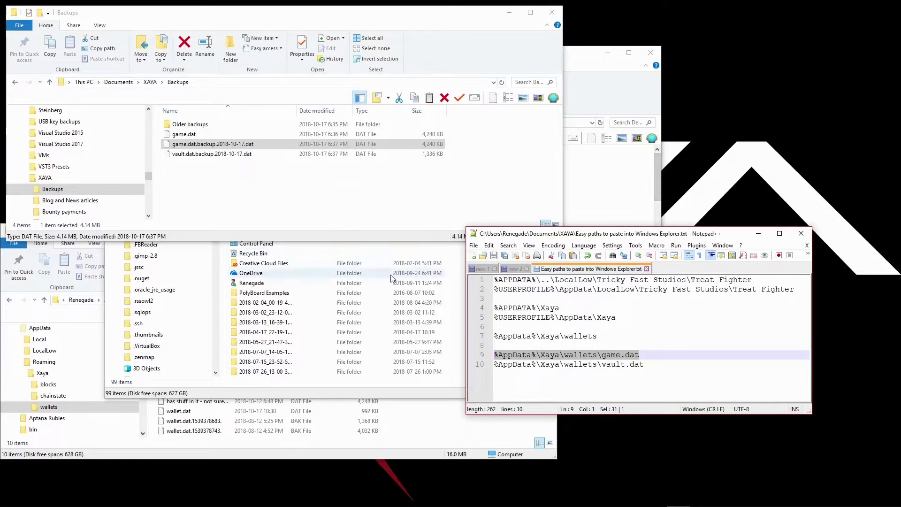
left_click(457, 272)
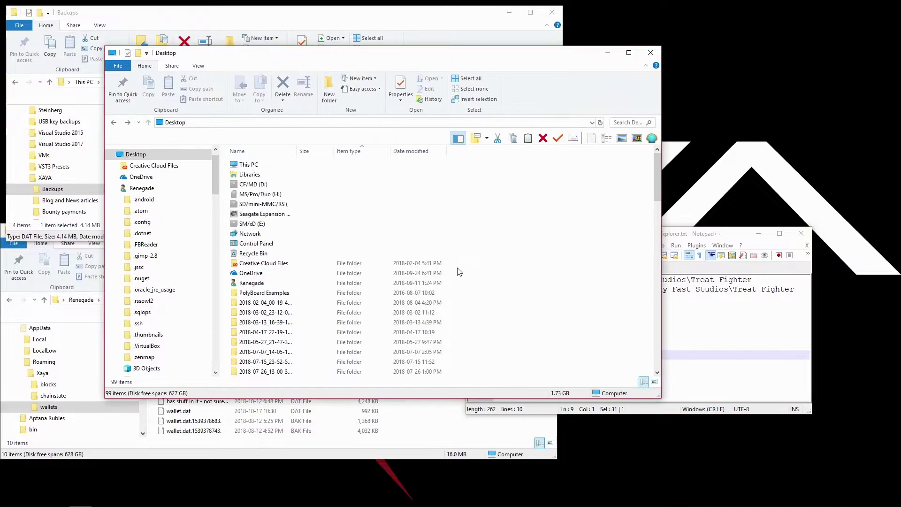
Go to %AppData%\Xaya\wallets\game.dat in File Explorer and select wallet.dat.
left_click(301, 123)
key("ctrl+v")
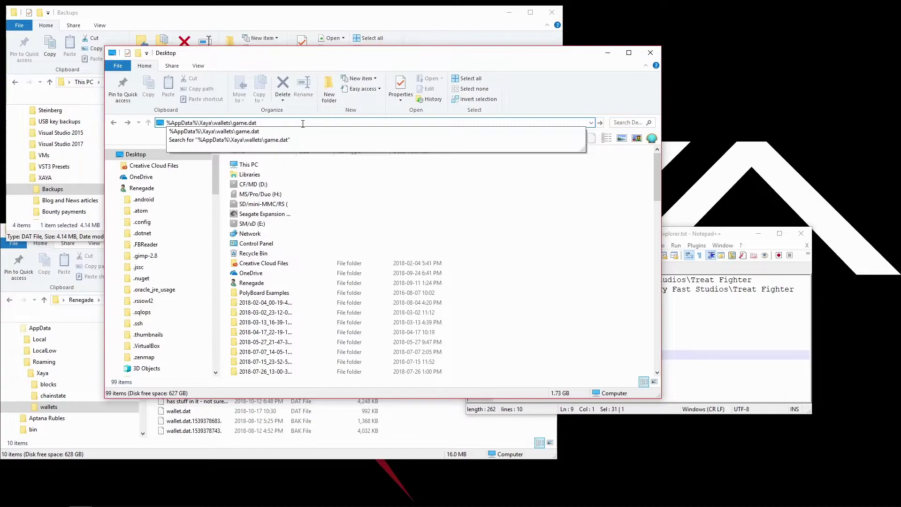
key("Return")
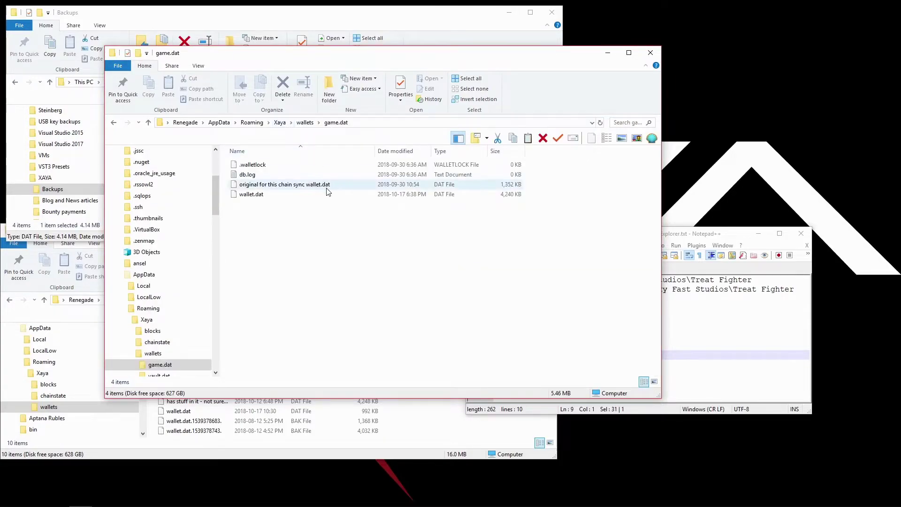
left_click(251, 196)
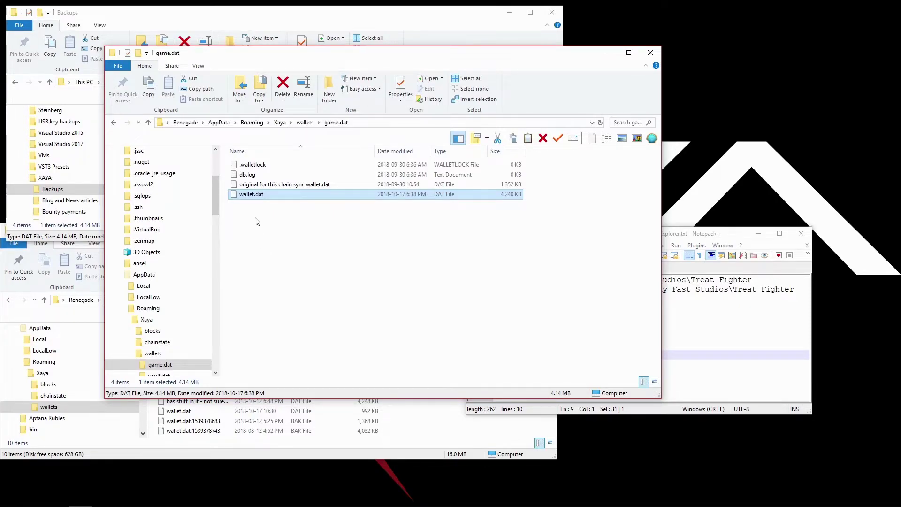
Rename wallet.dat to 'this is my good 0.39 CHI wallet.dat'.
left_click(245, 195)
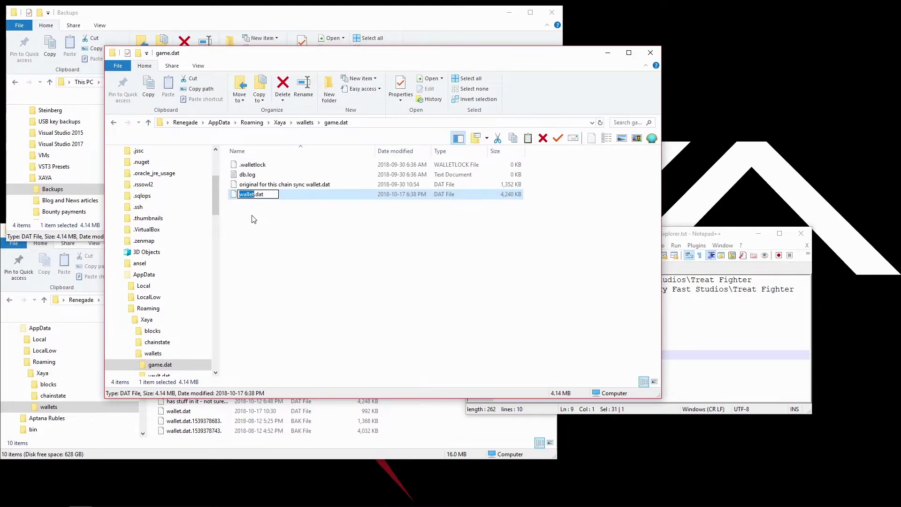
key("Home")
type("this is my ")
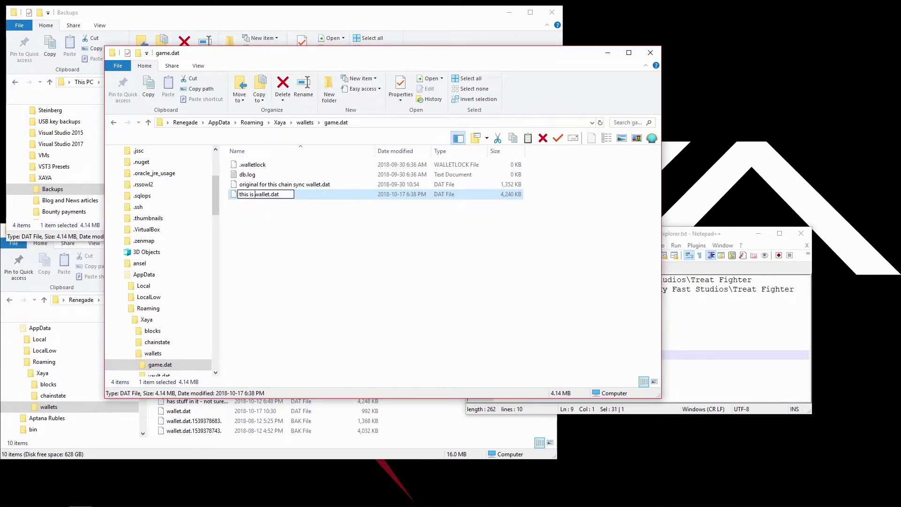
type("good 0.3")
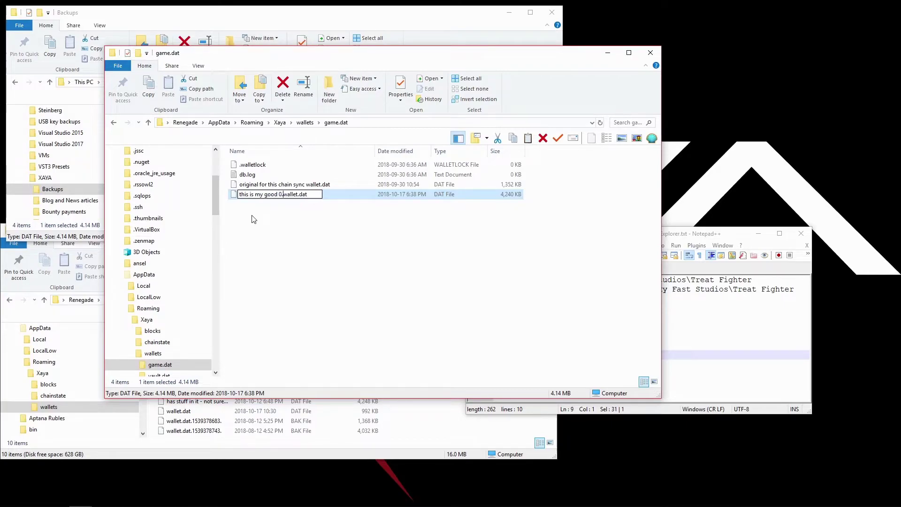
type("9 CHI")
key("Return")
left_click(259, 222)
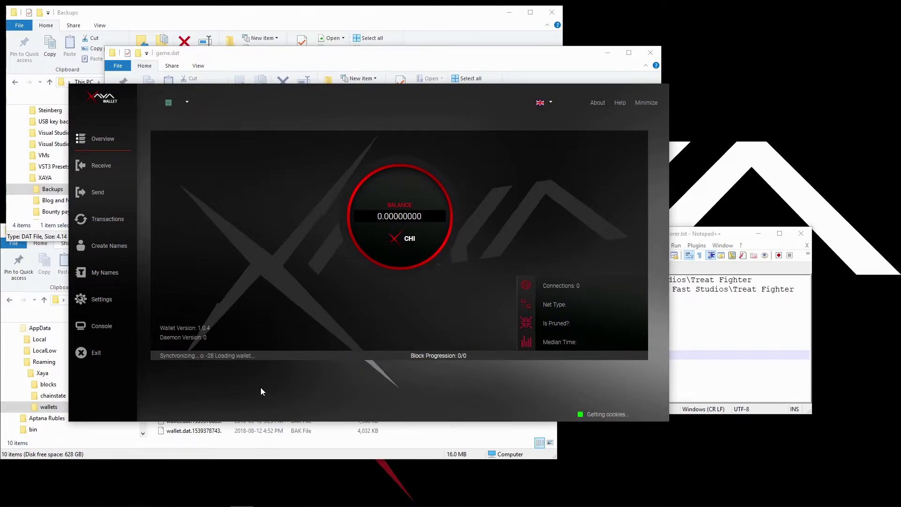
Check the newly created wallet.dat in game.dat and switch the wallet to Game Wallet, showing 0 CHI.
left_click_drag(380, 62, 581, 59)
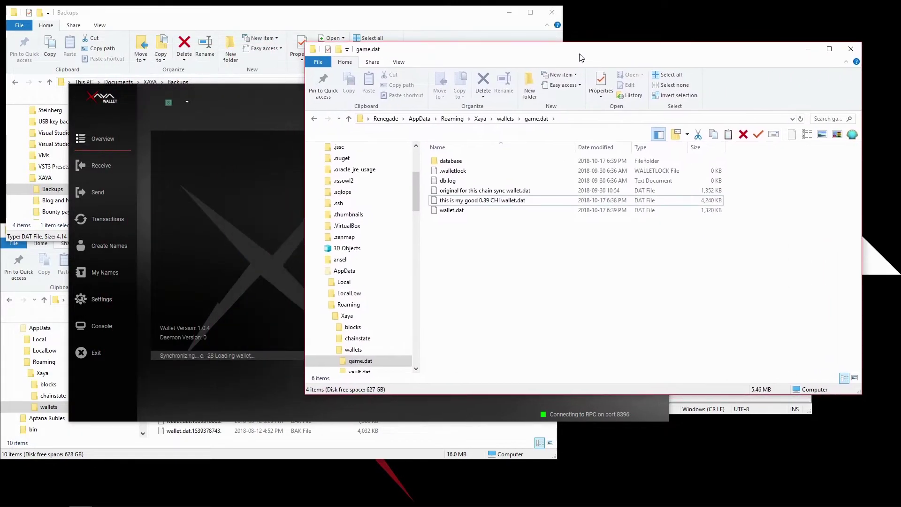
left_click(448, 211)
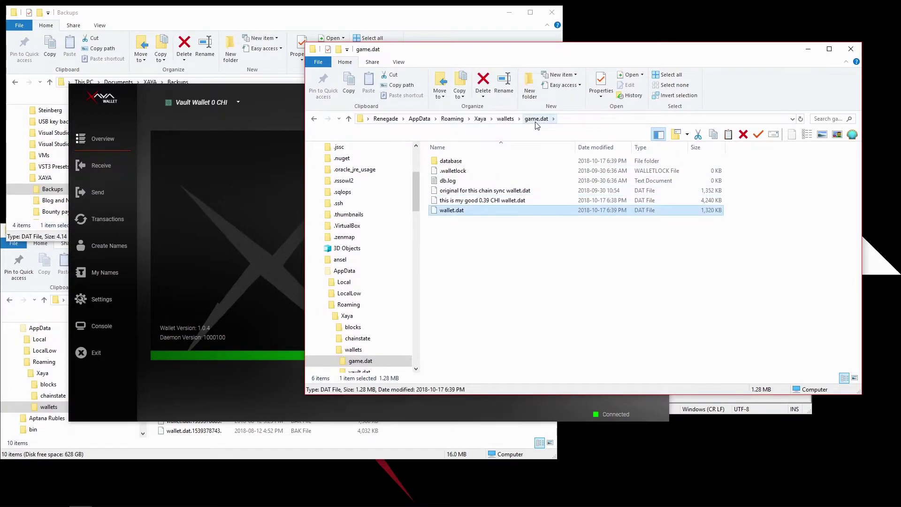
left_click(260, 215)
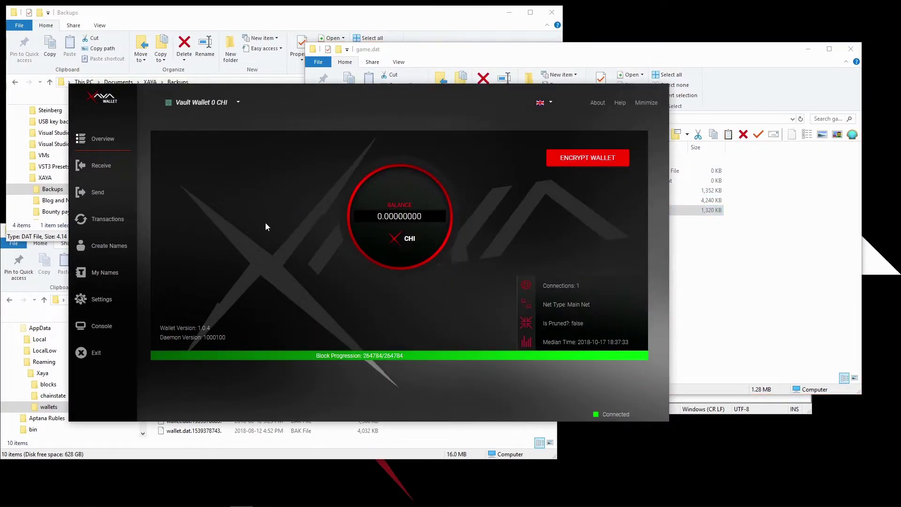
left_click(237, 103)
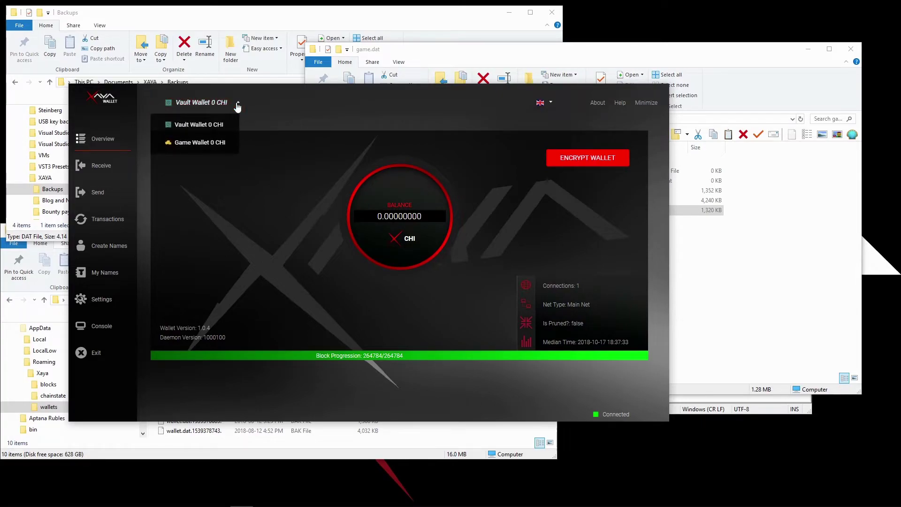
left_click(210, 141)
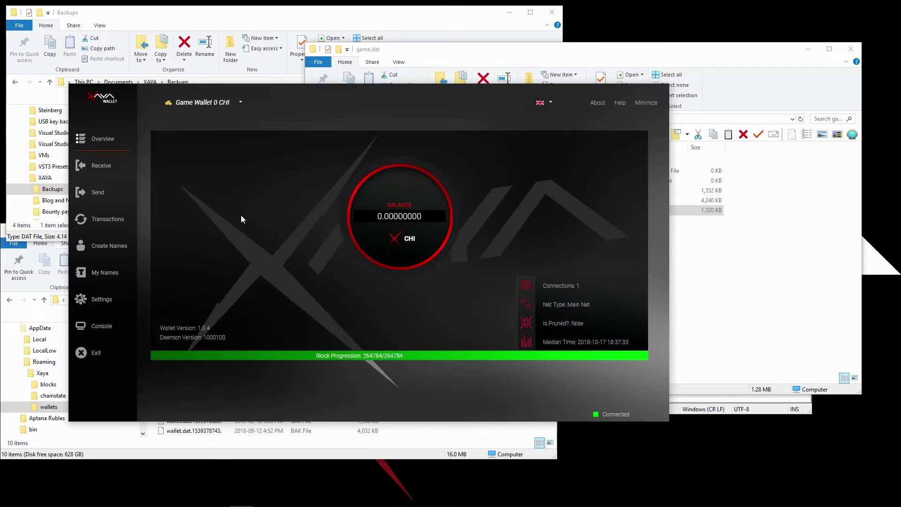
Exit the wallet and rename the new wallet.dat to 'this is an empty wallet.dat'.
left_click(97, 355)
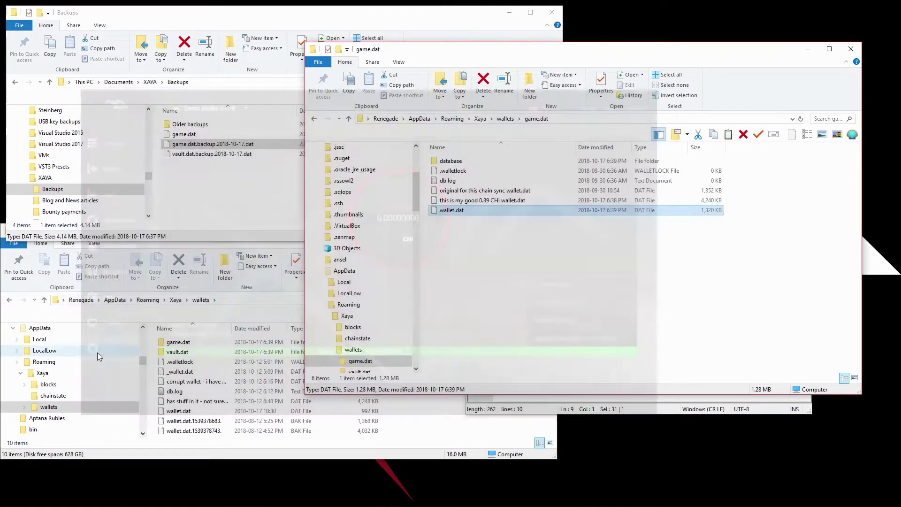
left_click(445, 215)
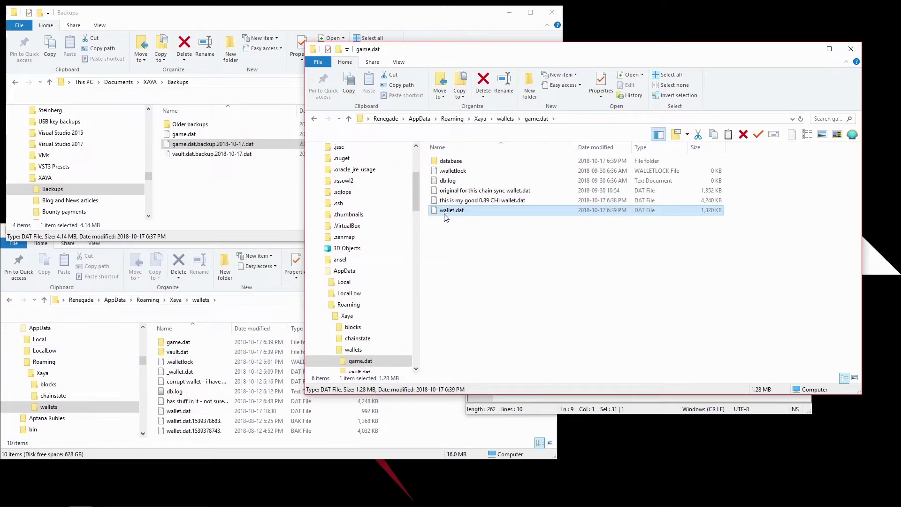
left_click(440, 210)
type("this is an empty")
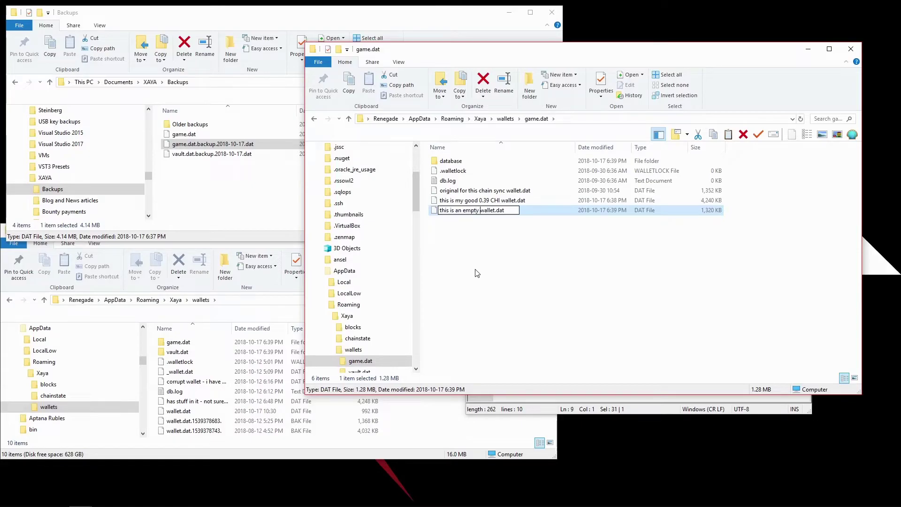
key("Return")
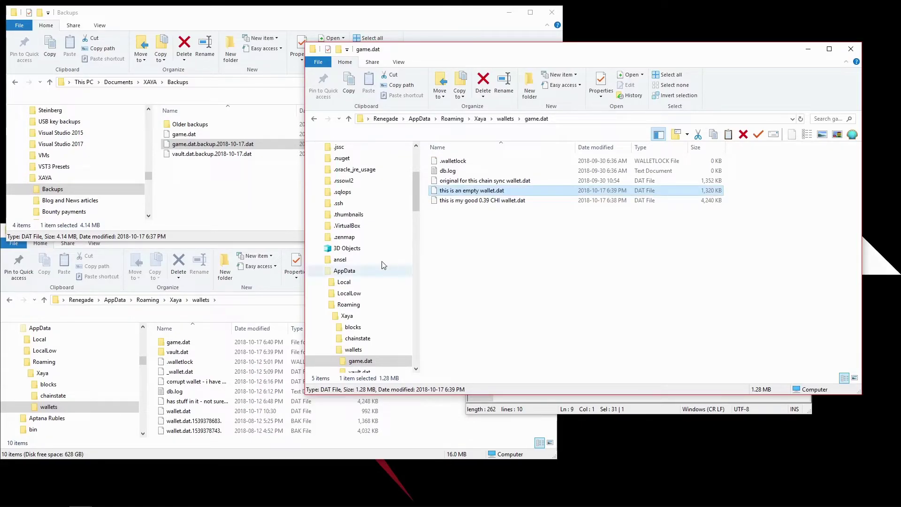
Copy game.dat.backup.2018-10-17.dat into the game.dat folder and rename it wallet.dat.
left_click(210, 145)
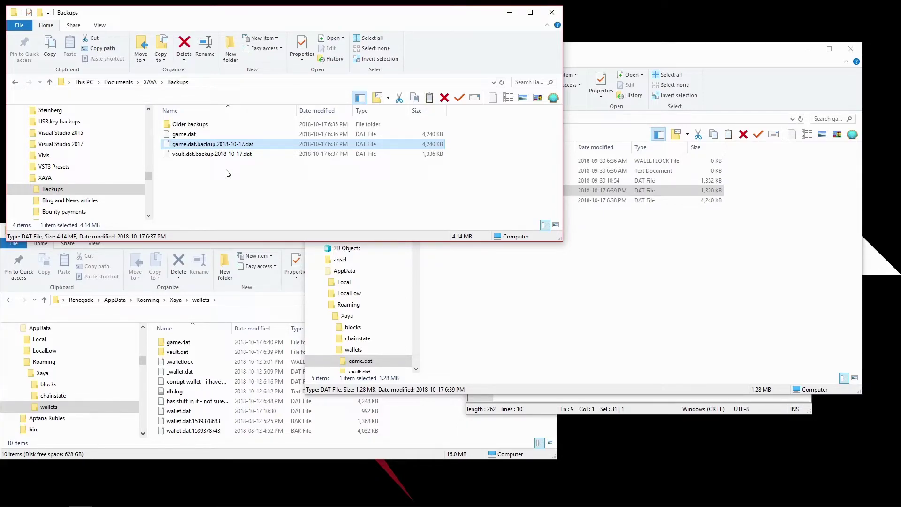
left_click(540, 303)
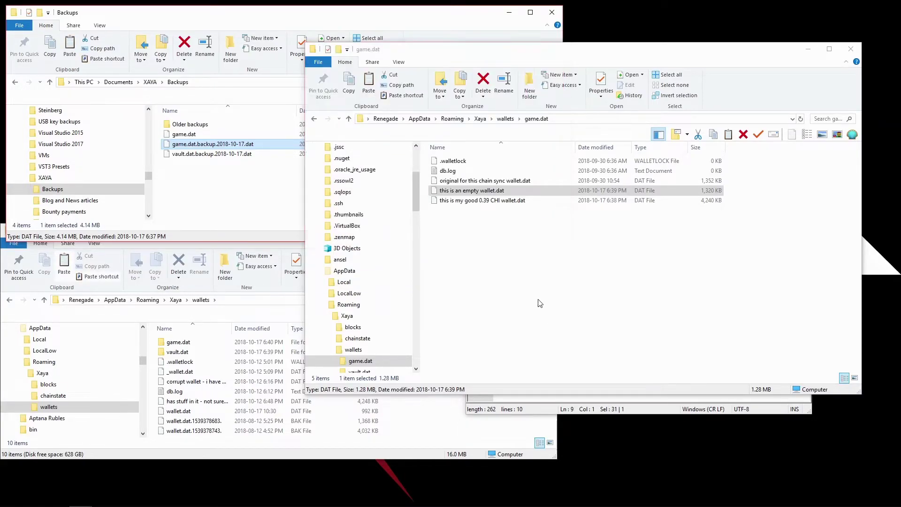
left_click(539, 303)
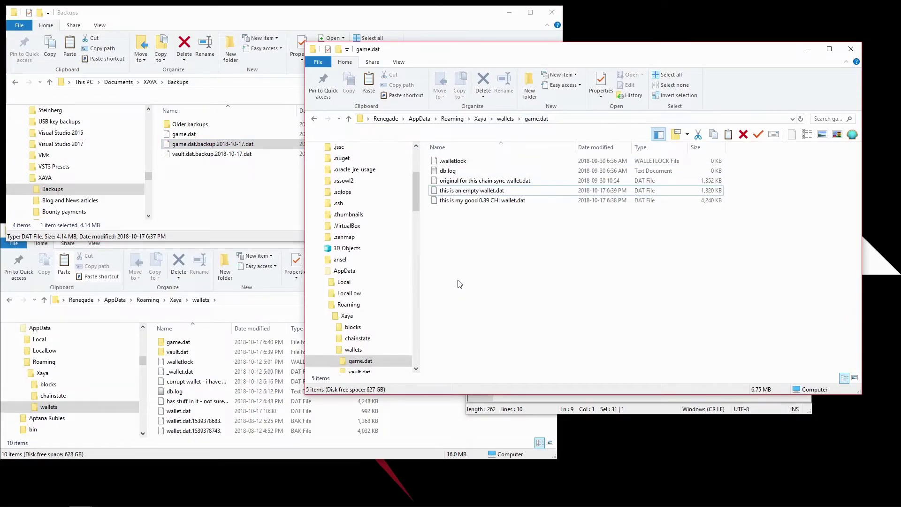
key("ctrl+v")
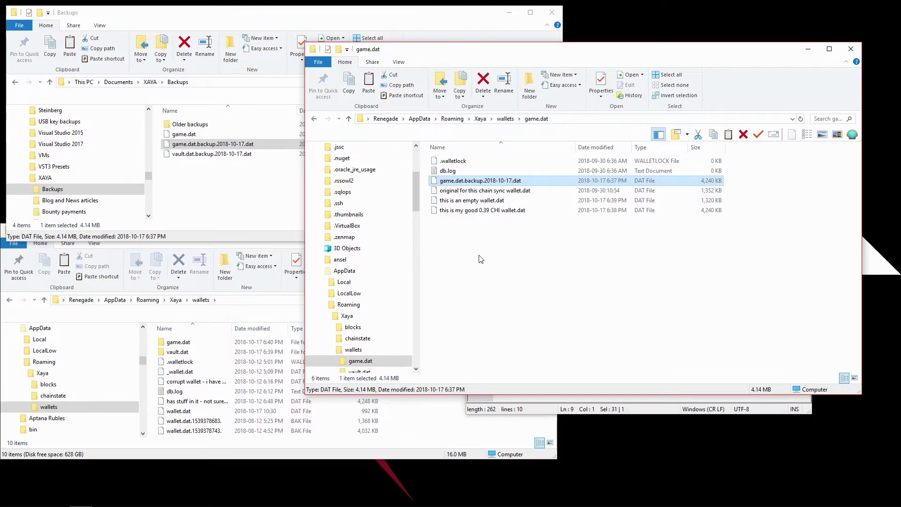
left_click(451, 183)
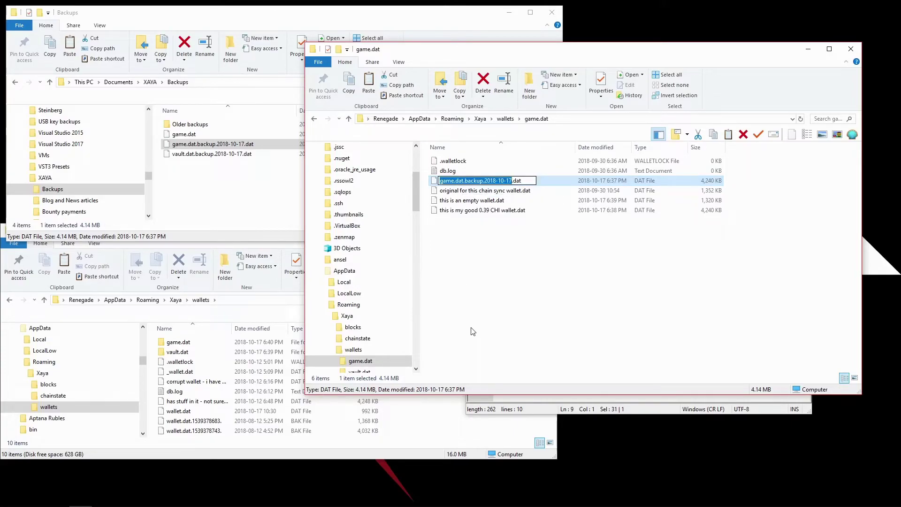
type("wallet")
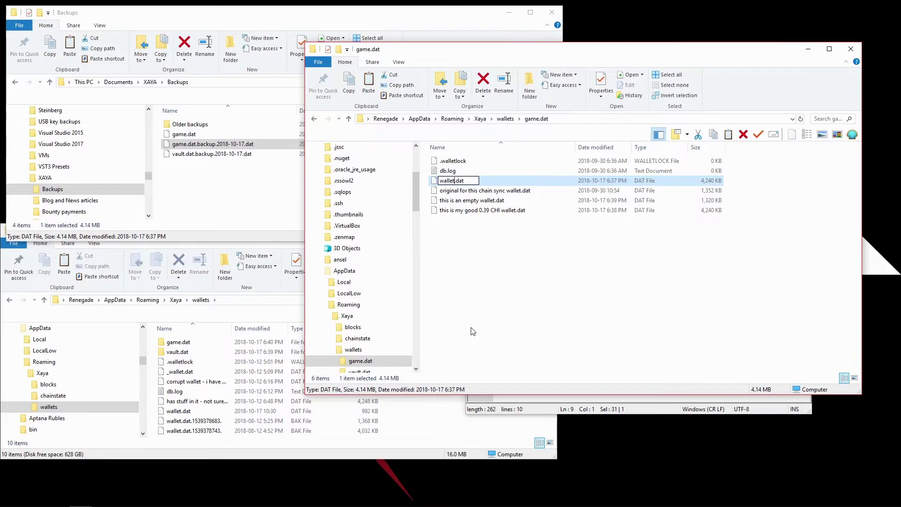
key("Return")
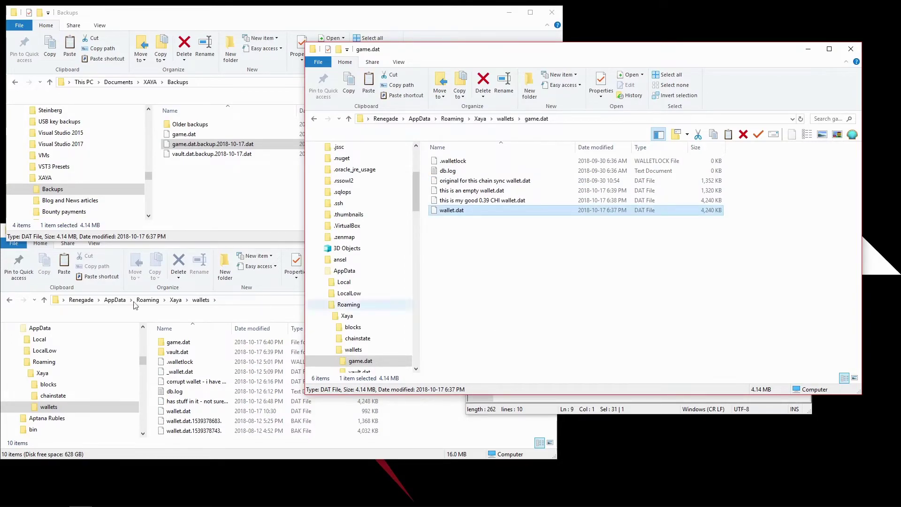
Relaunch the wallet and switch to Game Wallet, now showing 0.39156015 CHI.
key("alt+Tab")
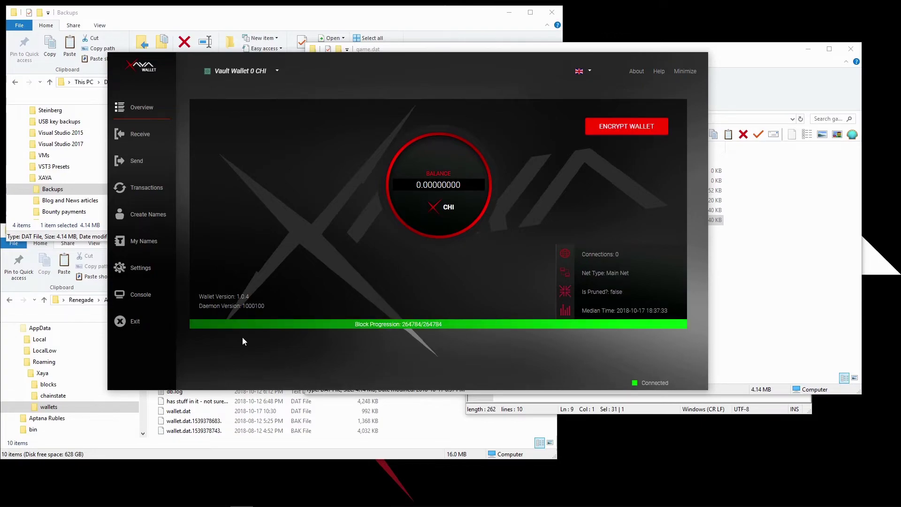
left_click(276, 73)
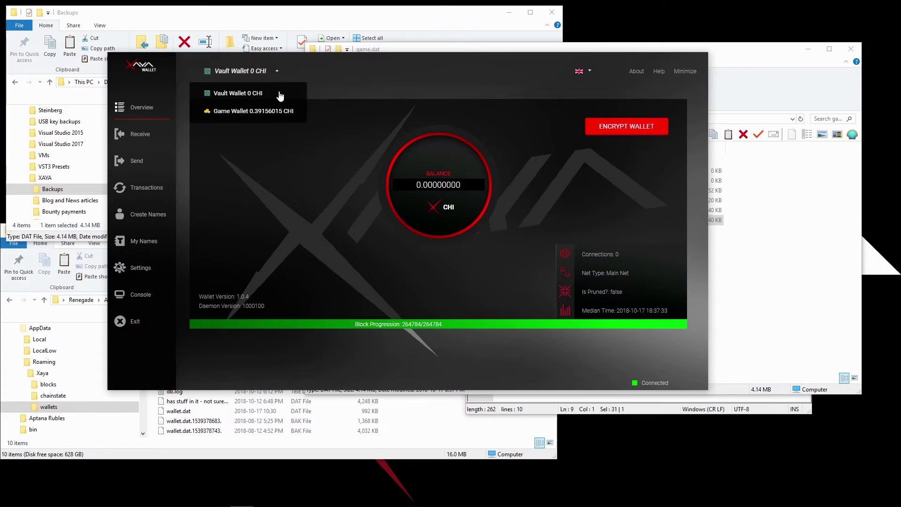
left_click(278, 113)
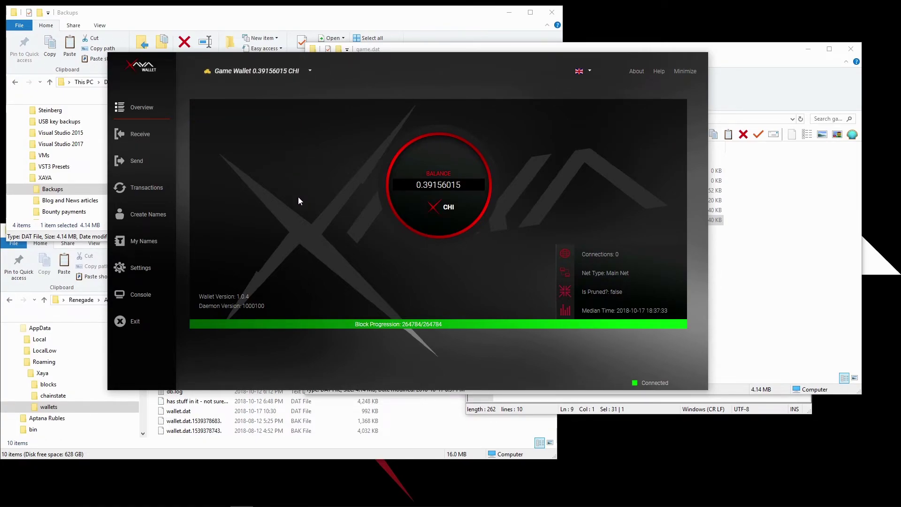
left_click_drag(381, 82, 347, 173)
left_click(359, 131)
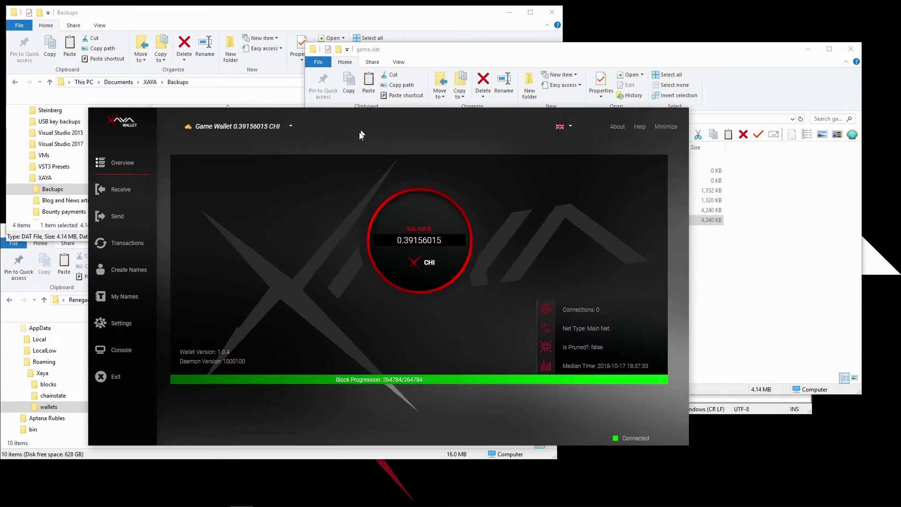
left_click(290, 25)
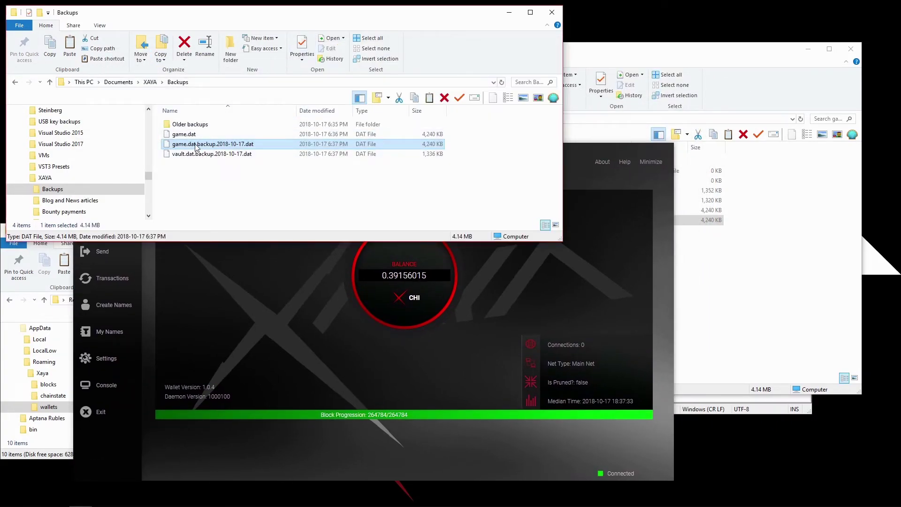
Select the restored 4,240 KB wallet.dat in the game.dat folder to check its size.
left_click(737, 263)
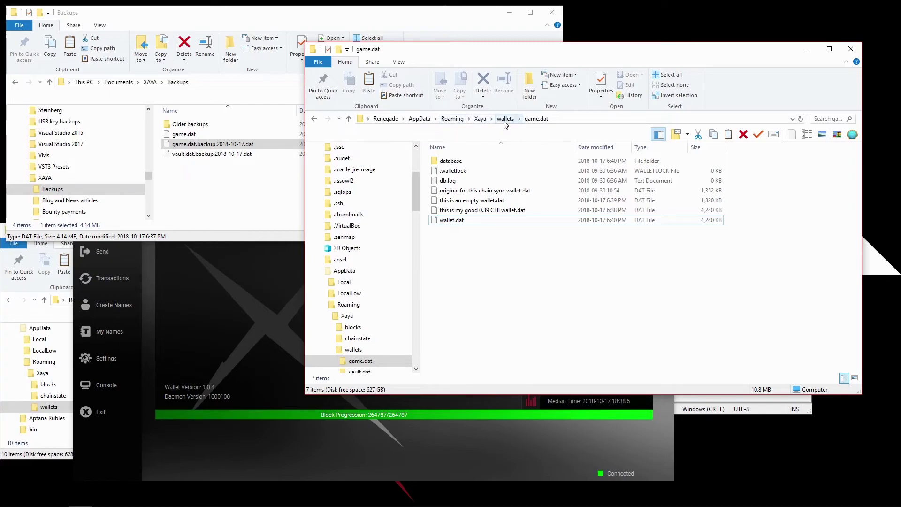
left_click(573, 221)
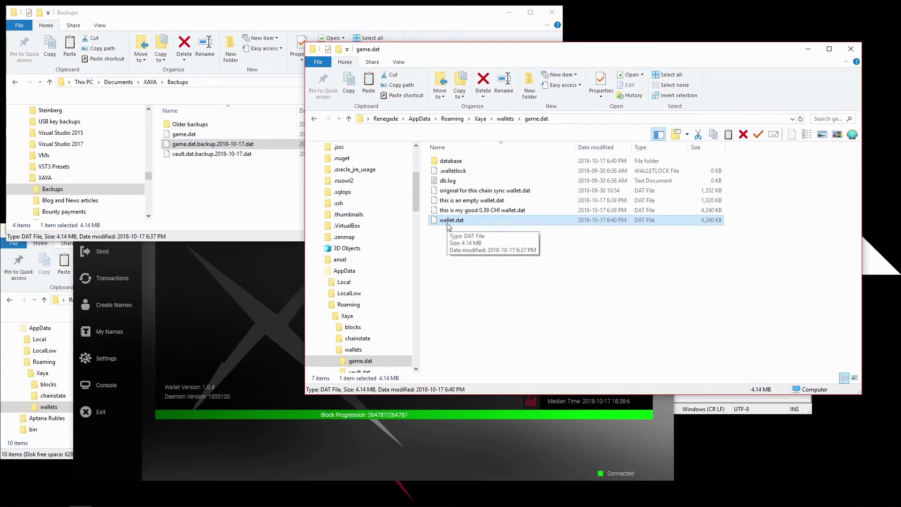
Return to the XAYA wallet to confirm the Game Wallet balance of 0.39156015 CHI.
left_click(262, 302)
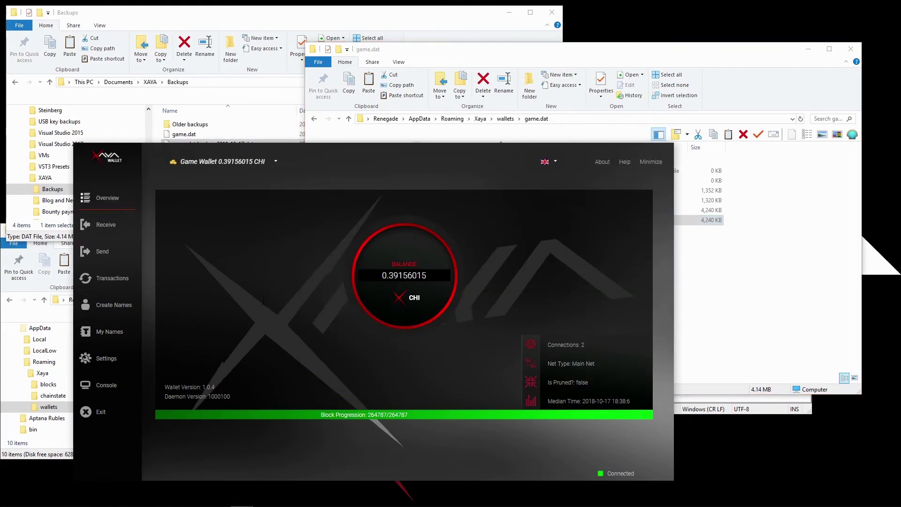